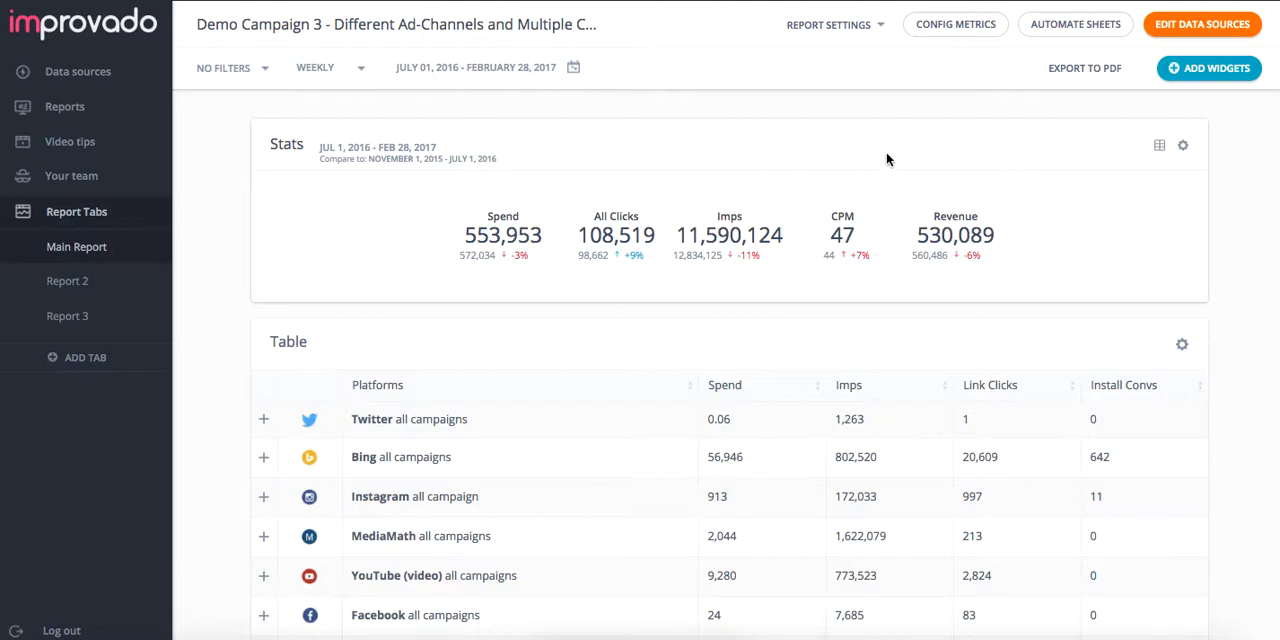
# Step: Start a new pie chart widget using all data sources except RTB and MediaMath
pyautogui.click(1210, 68)
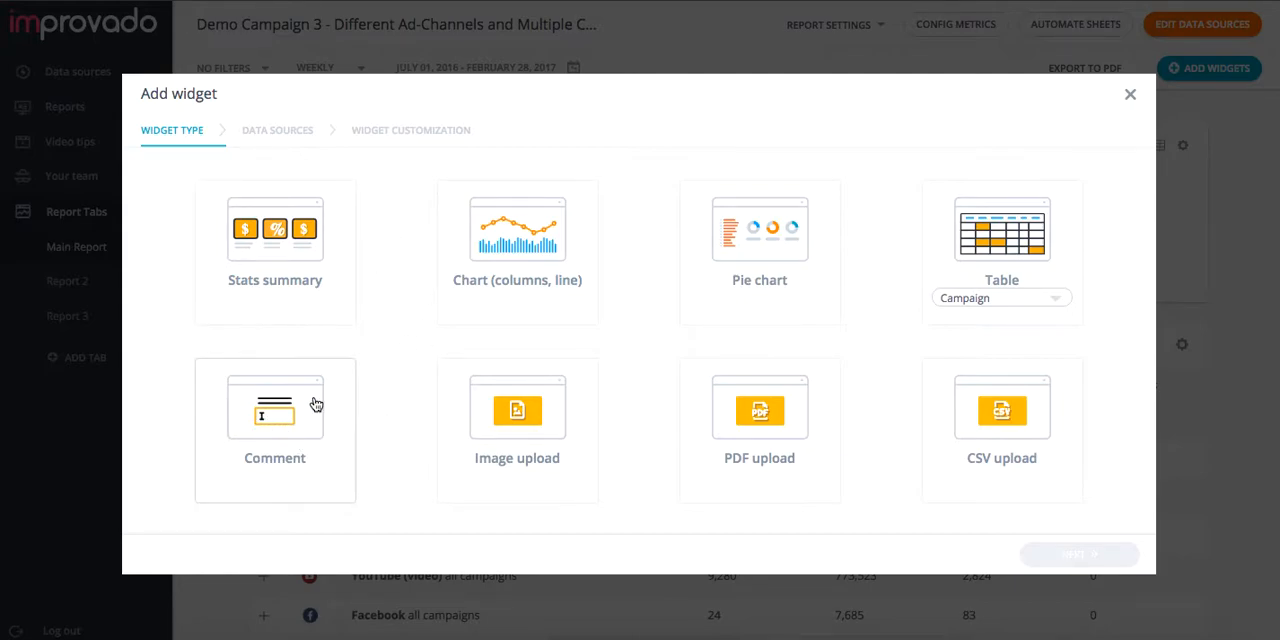
pyautogui.click(752, 290)
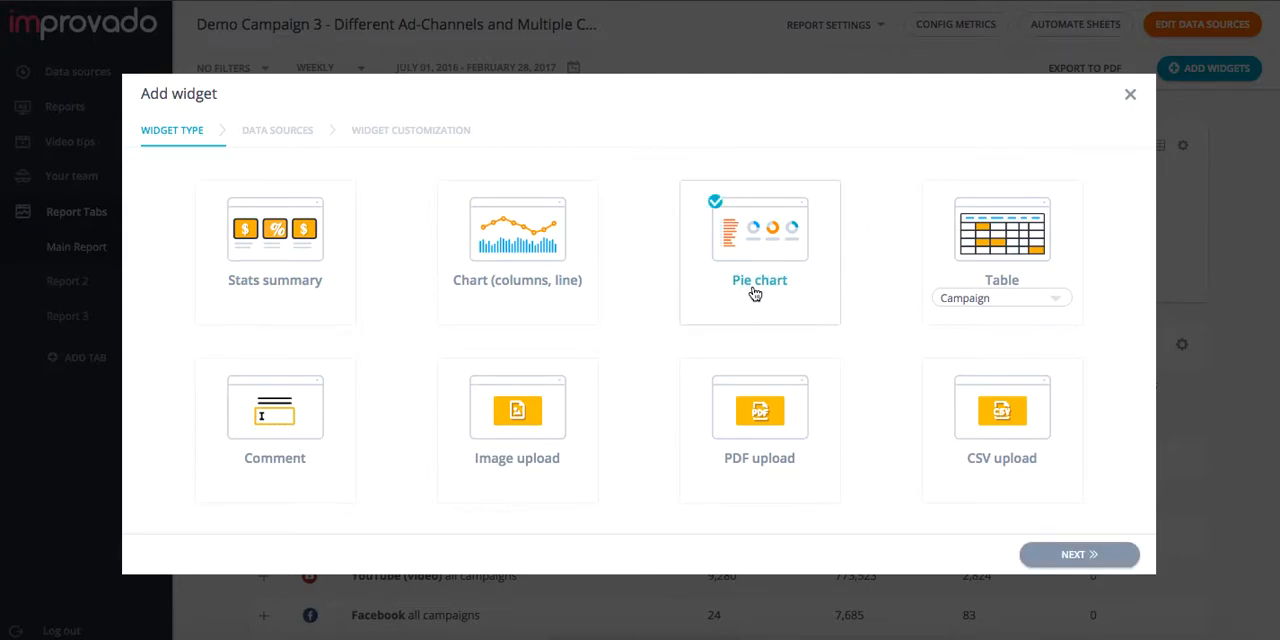
pyautogui.click(1087, 562)
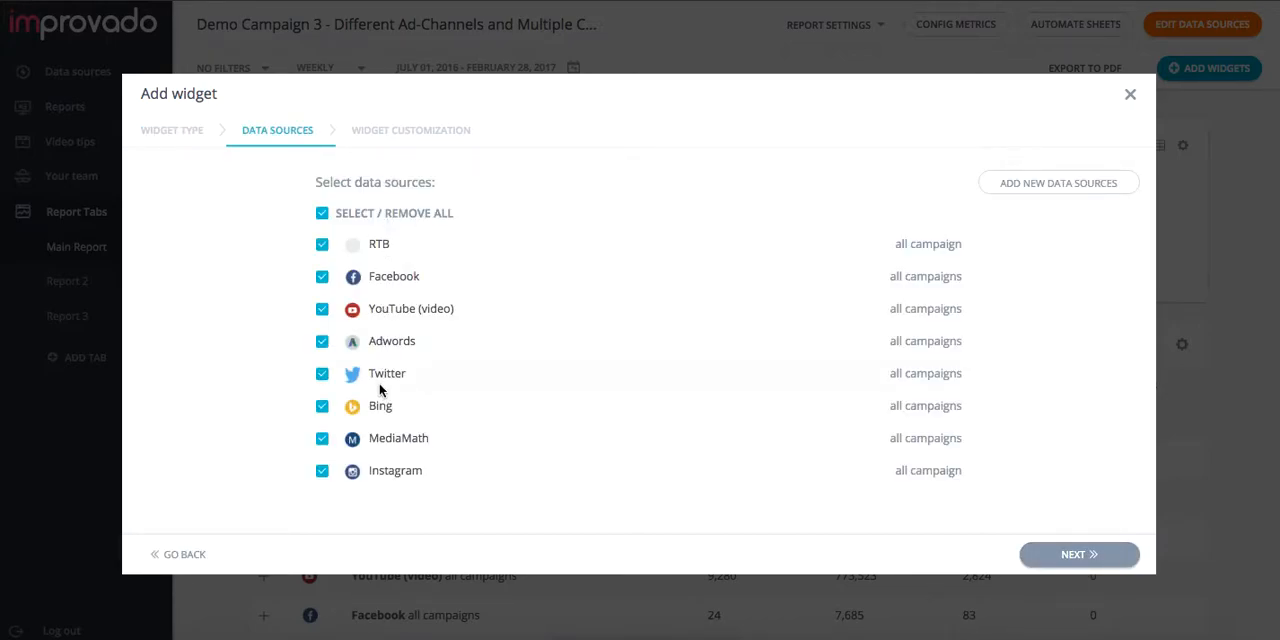
pyautogui.click(321, 245)
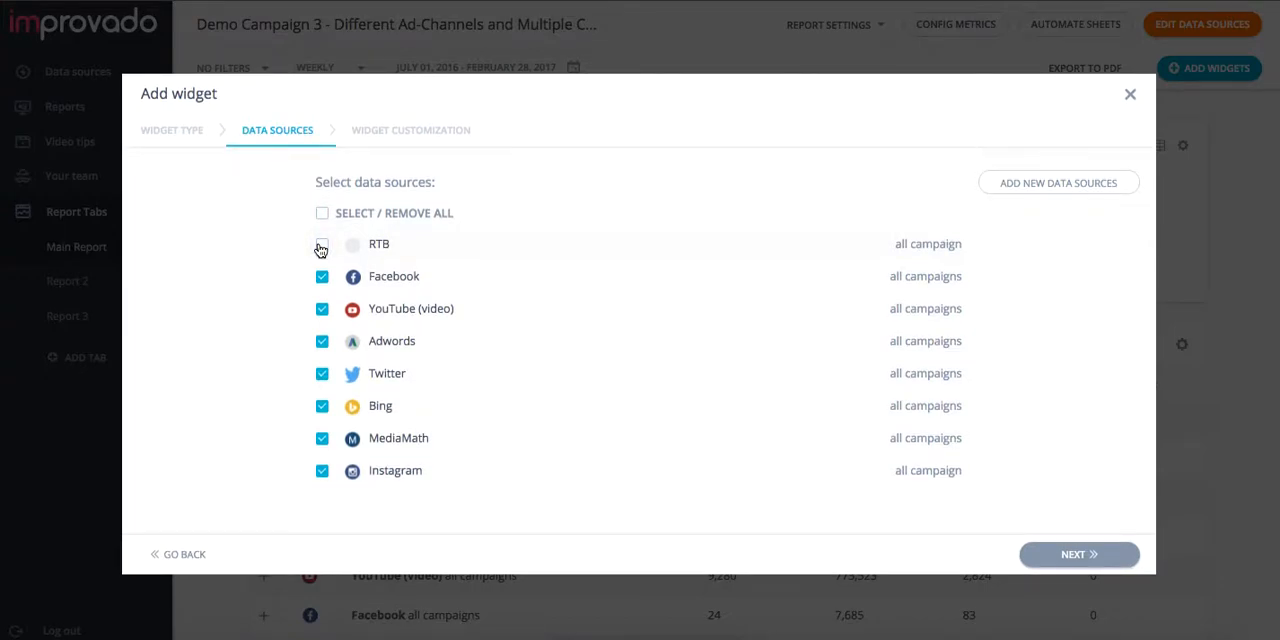
pyautogui.click(322, 441)
pyautogui.click(1063, 548)
# Step: Name the widget "Social and Search Campaigns"
pyautogui.doubleClick(226, 196)
pyautogui.write('Social and Search Cam')
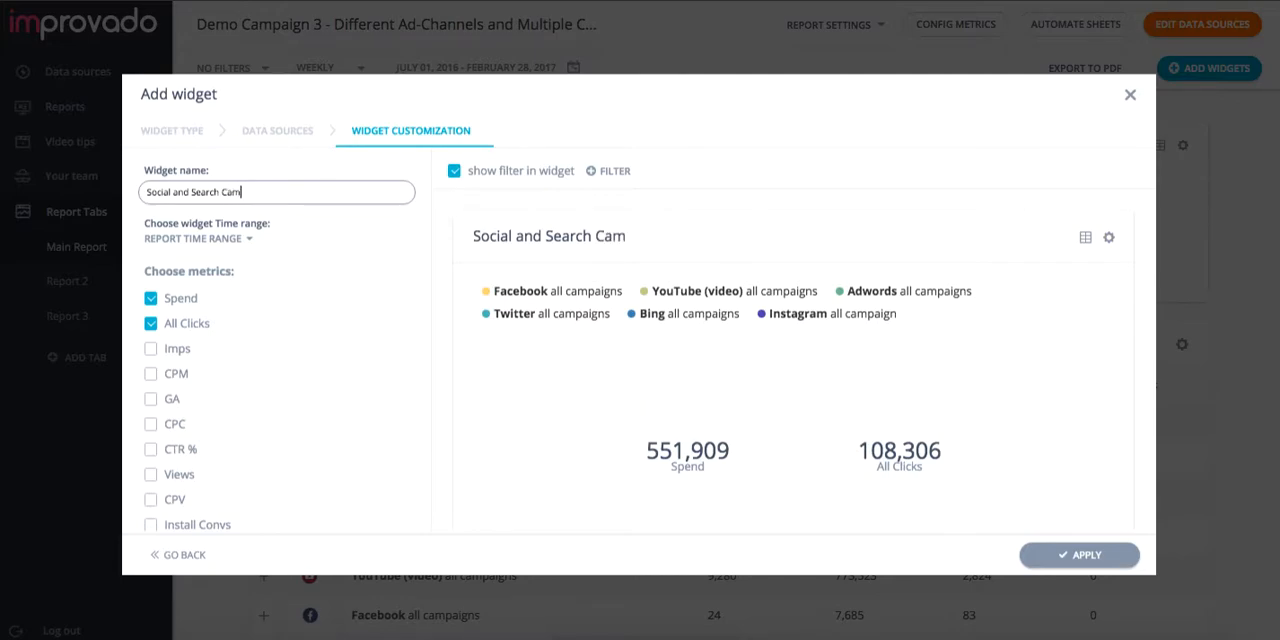
pyautogui.write('paigns')
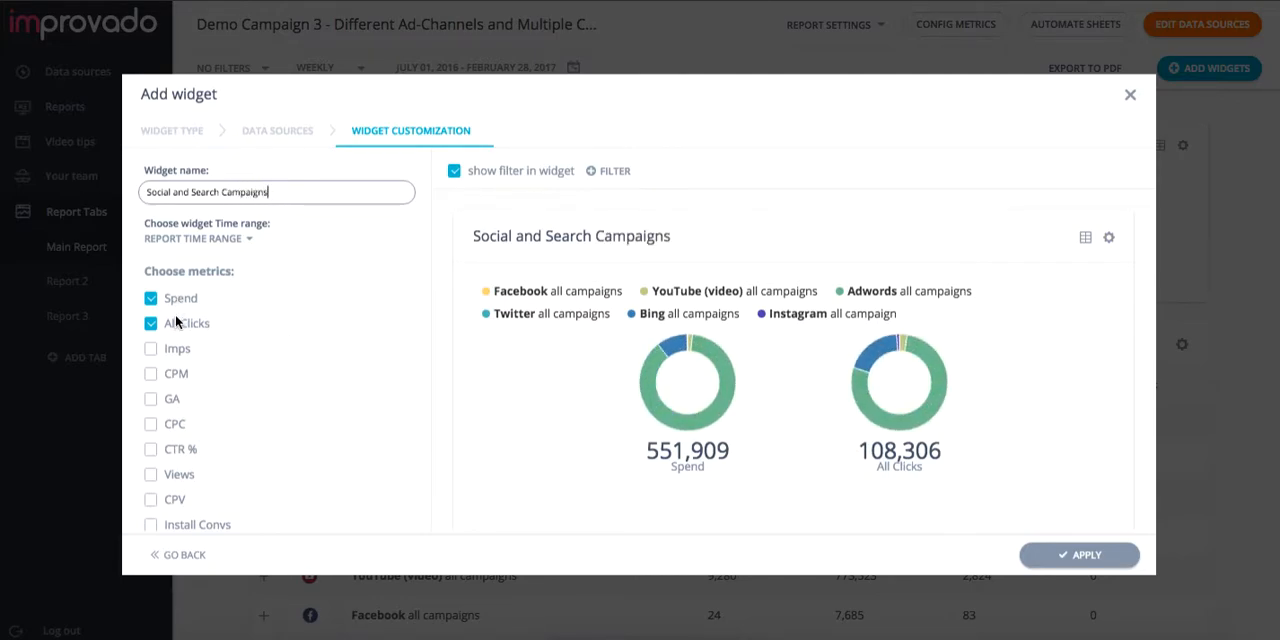
# Step: Include the CPC and Install Convs metrics in the pie chart and add the widget to the report
pyautogui.scroll(-1, 186, 348)
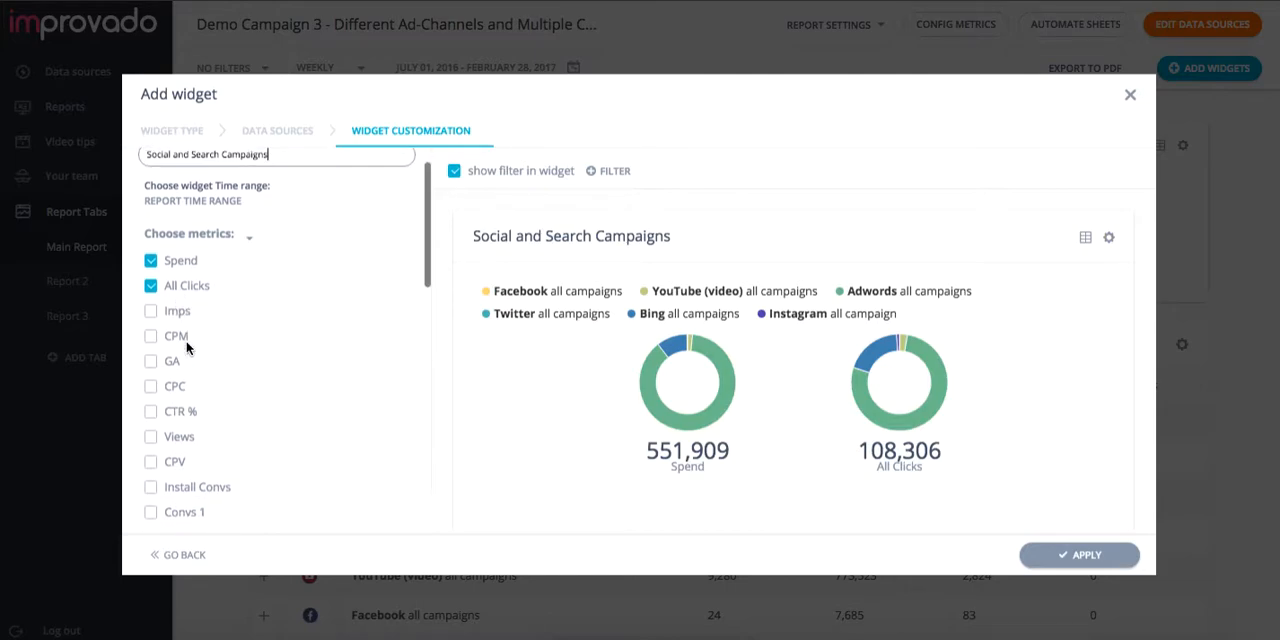
pyautogui.click(151, 387)
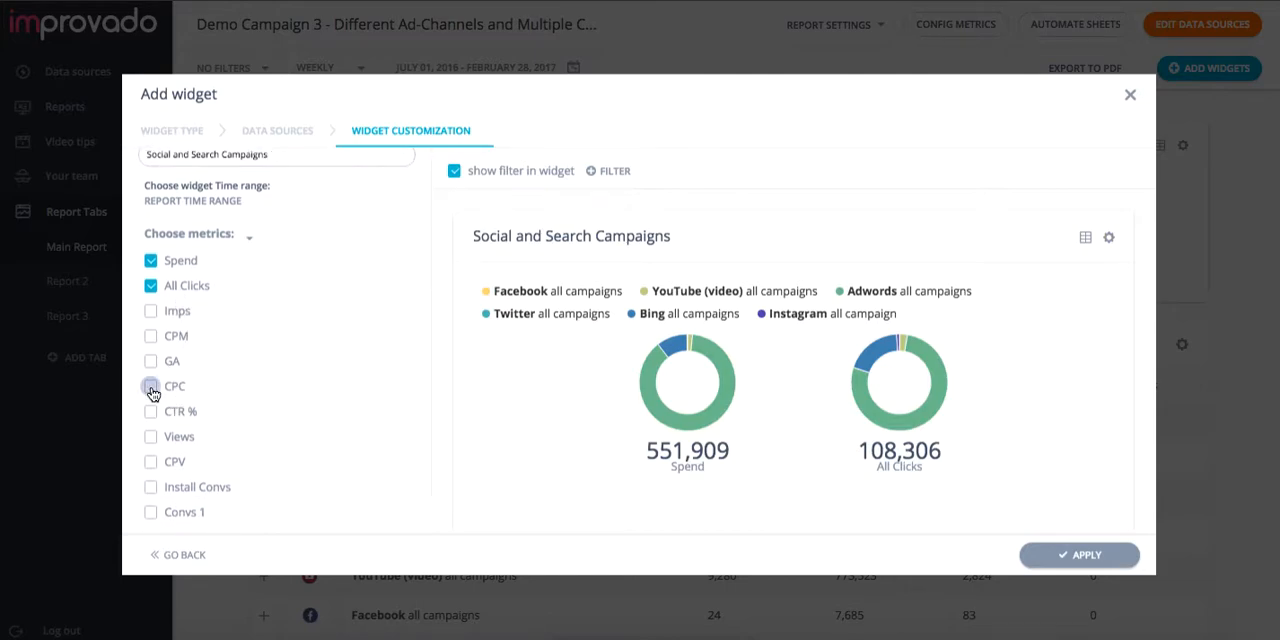
pyautogui.click(151, 488)
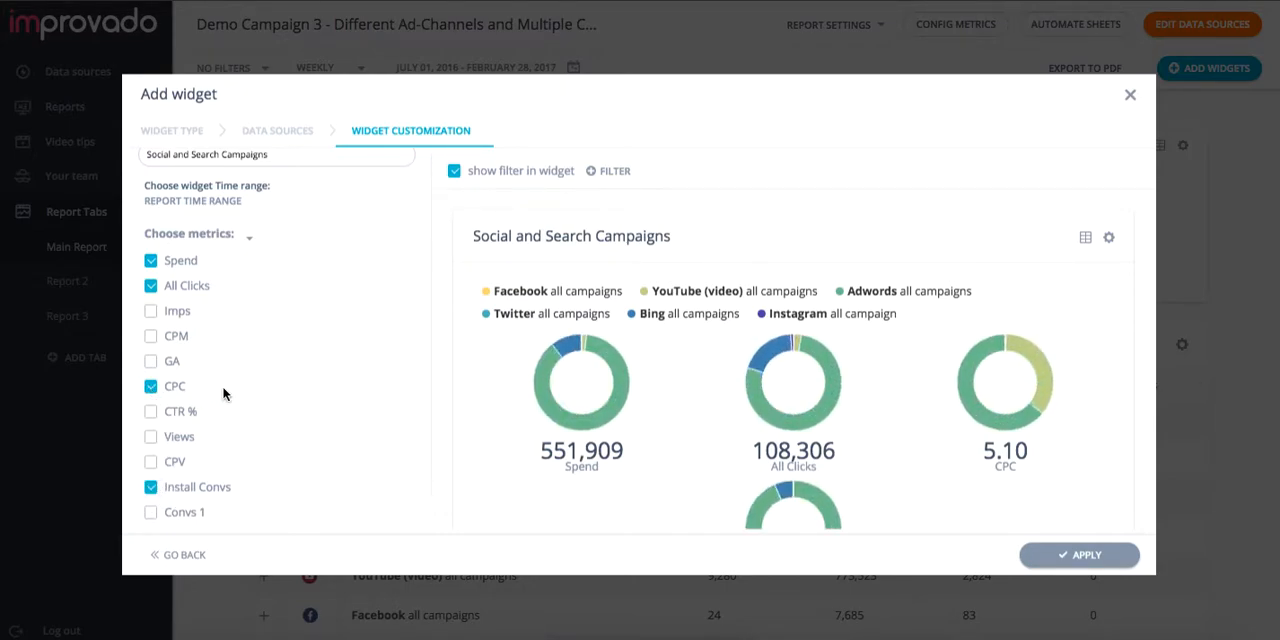
pyautogui.scroll(-2, 223, 392)
pyautogui.scroll(-15, 223, 393)
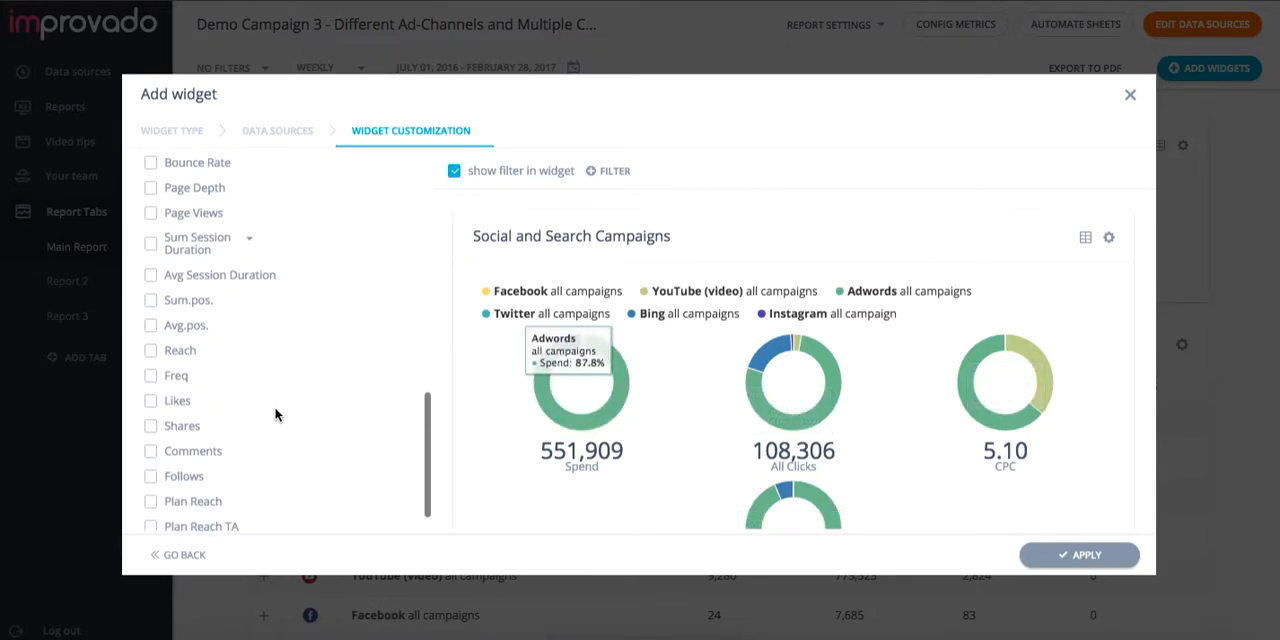
pyautogui.click(1034, 551)
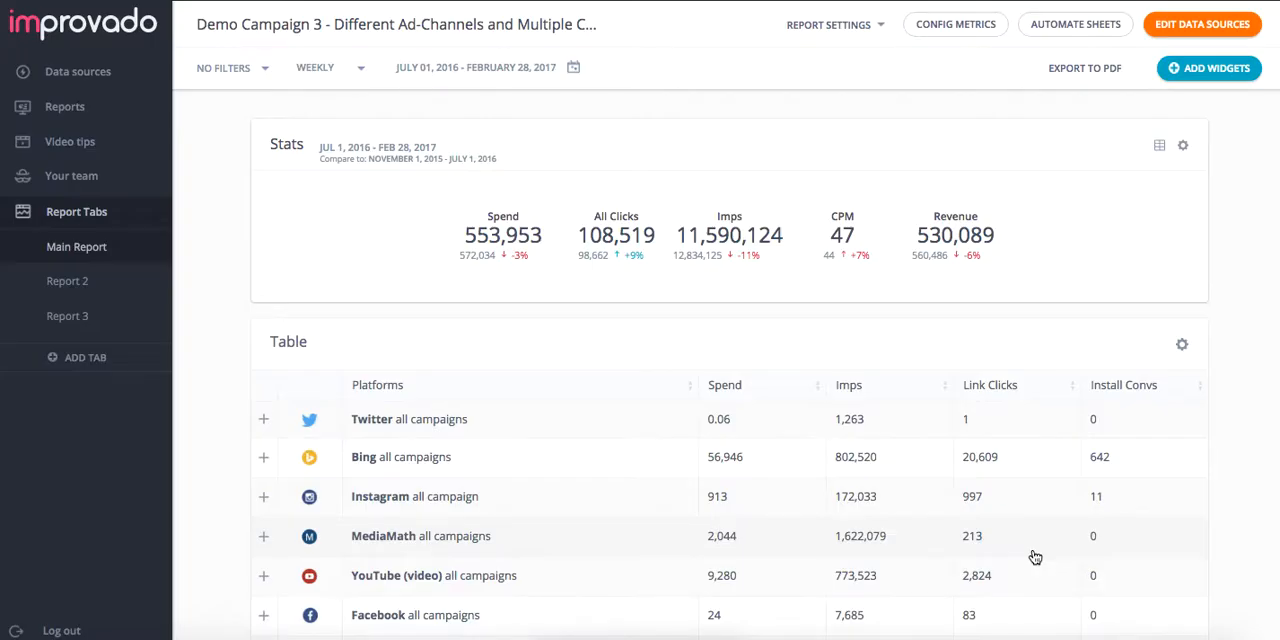
# Step: Examine the Social and Search Campaigns widget on the report, including its options and its table view
pyautogui.scroll(-12, 1037, 446)
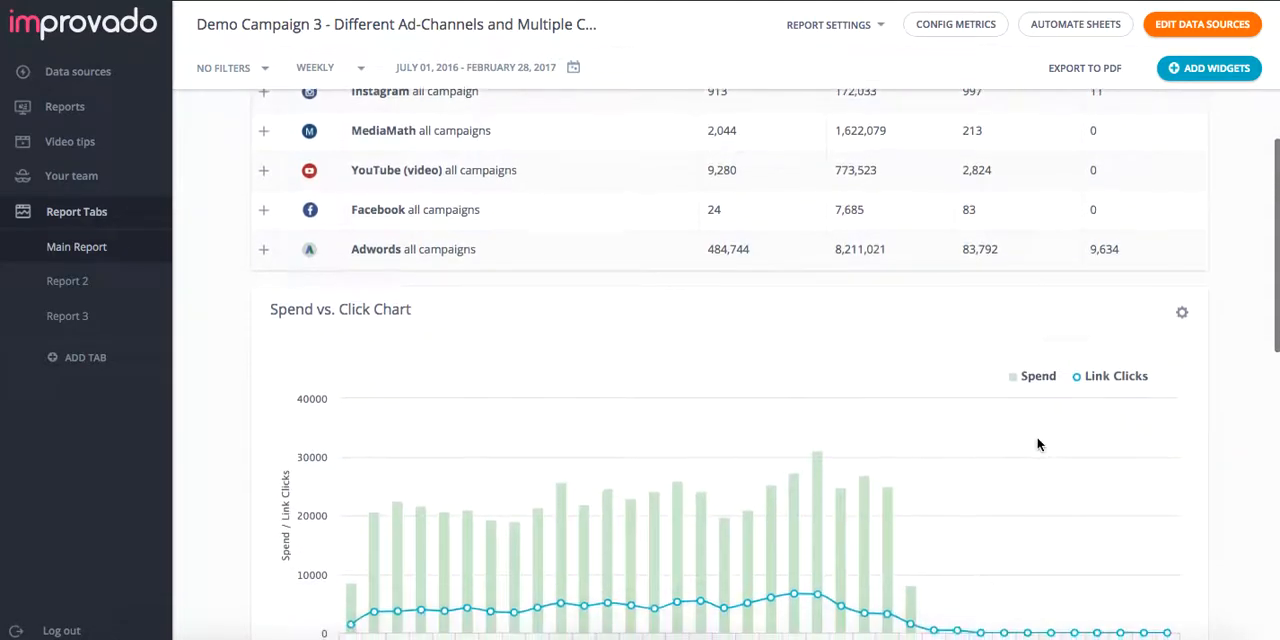
pyautogui.scroll(-3, 1037, 446)
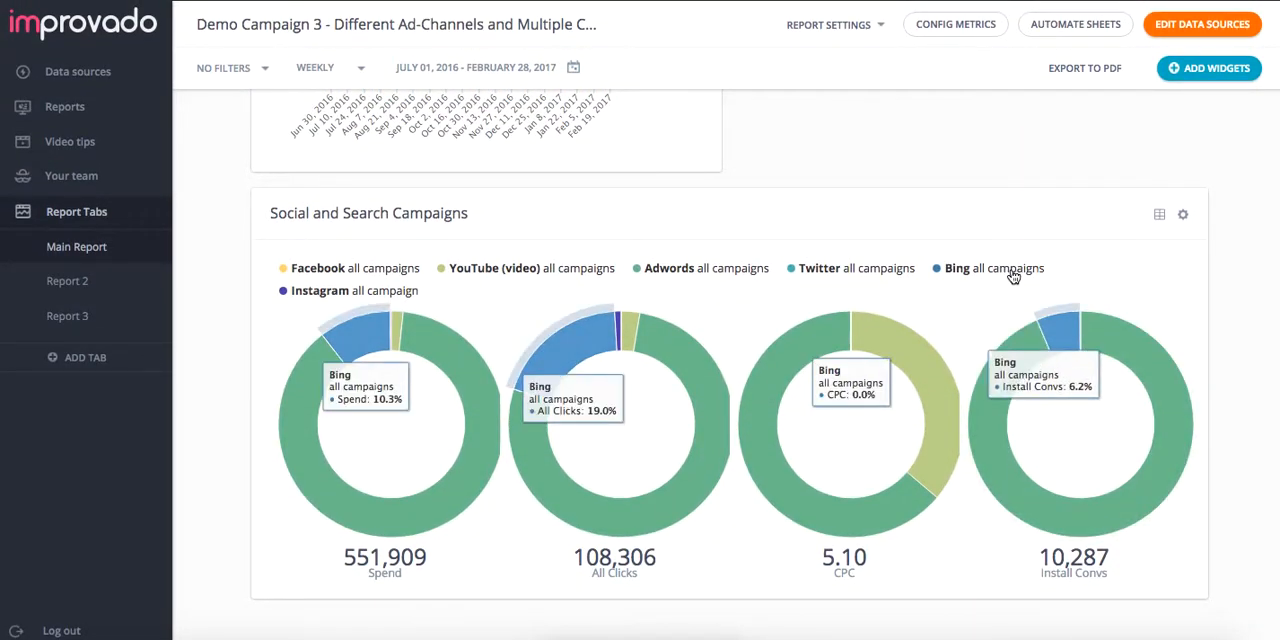
pyautogui.click(1185, 217)
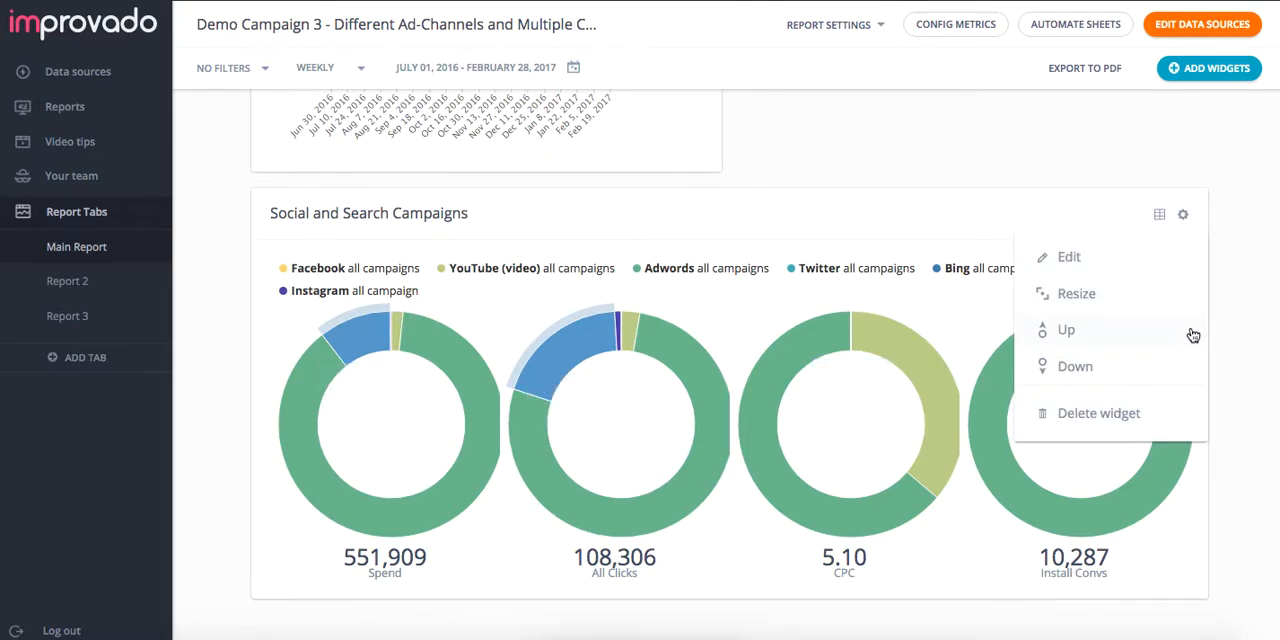
pyautogui.click(908, 210)
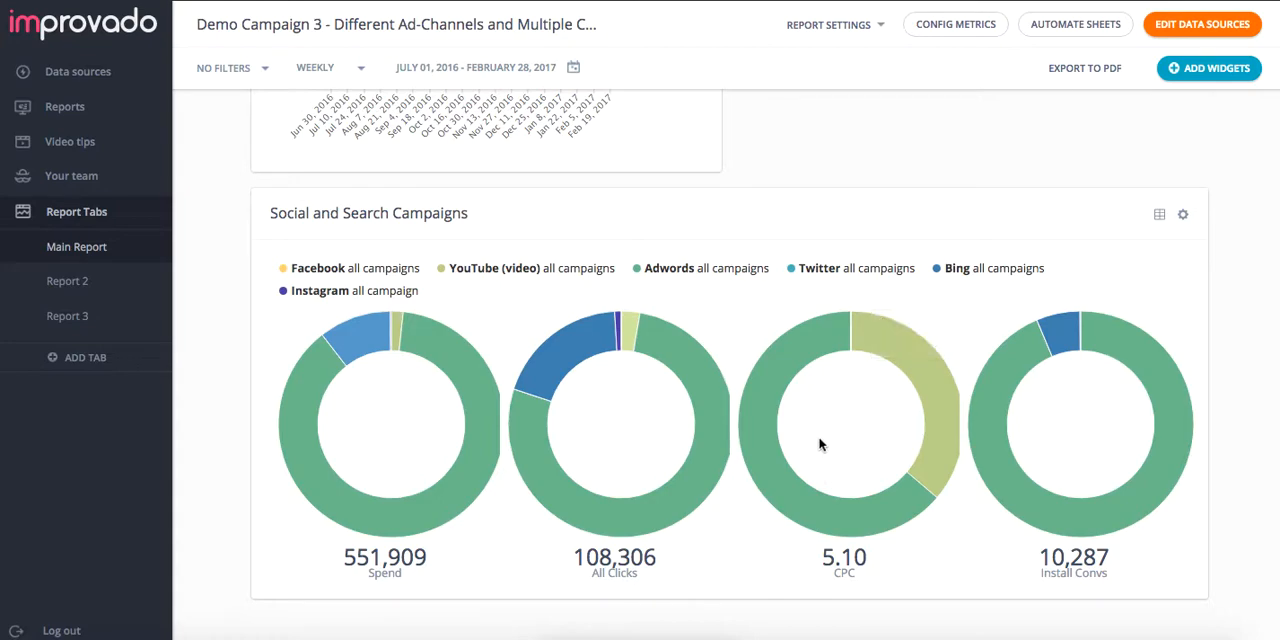
pyautogui.click(1160, 216)
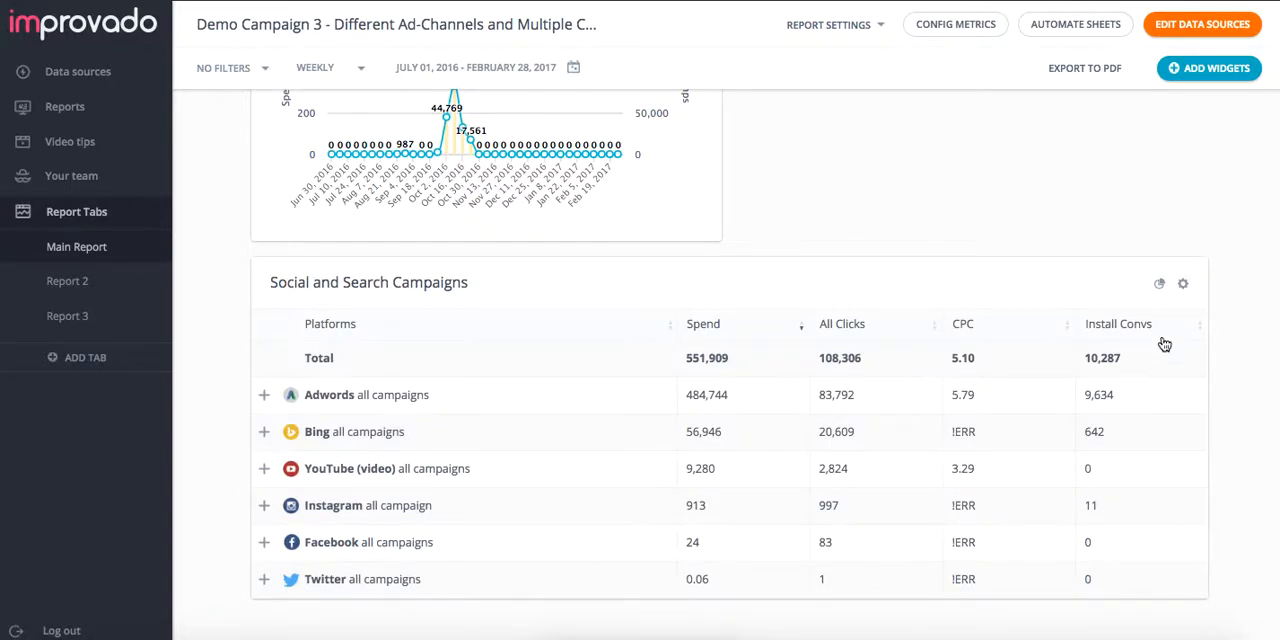
pyautogui.click(1161, 286)
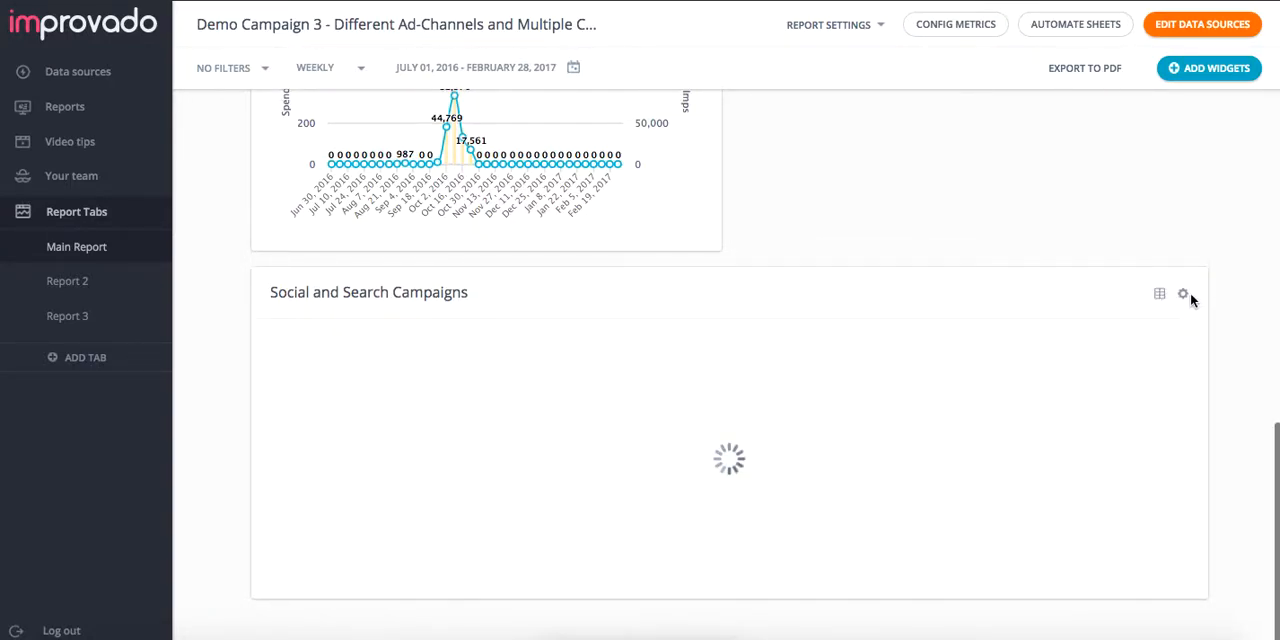
# Step: Edit the Social and Search Campaigns widget, keeping its data sources, and switch it to a custom time range
pyautogui.click(1183, 218)
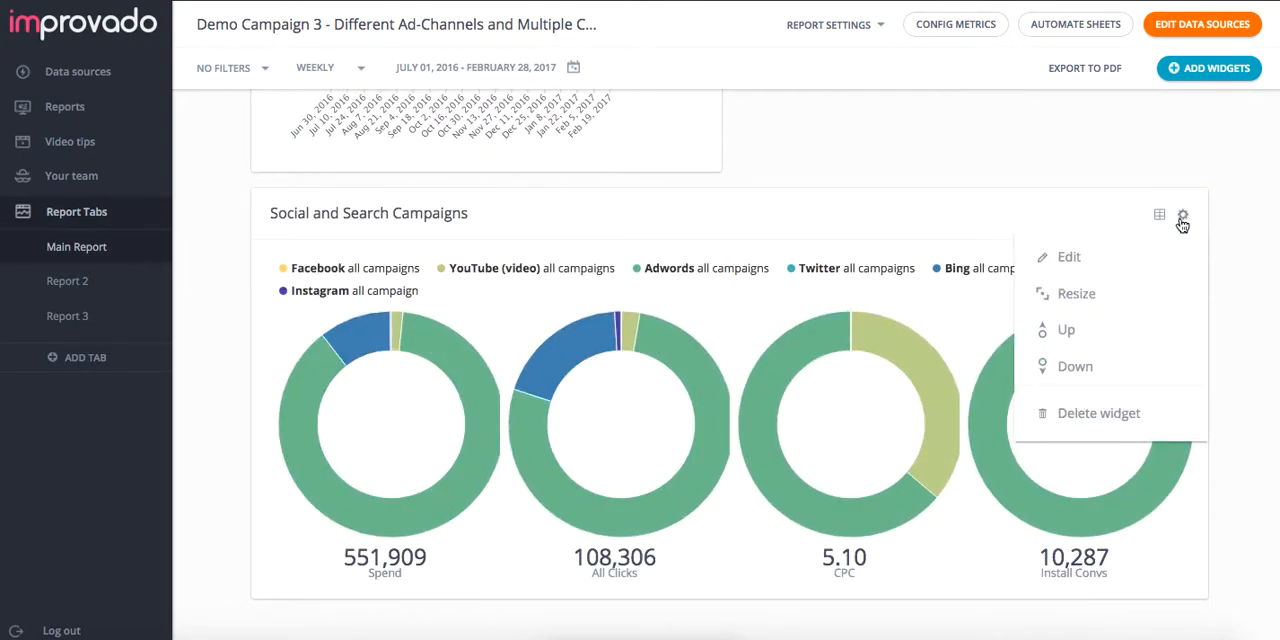
pyautogui.click(1137, 258)
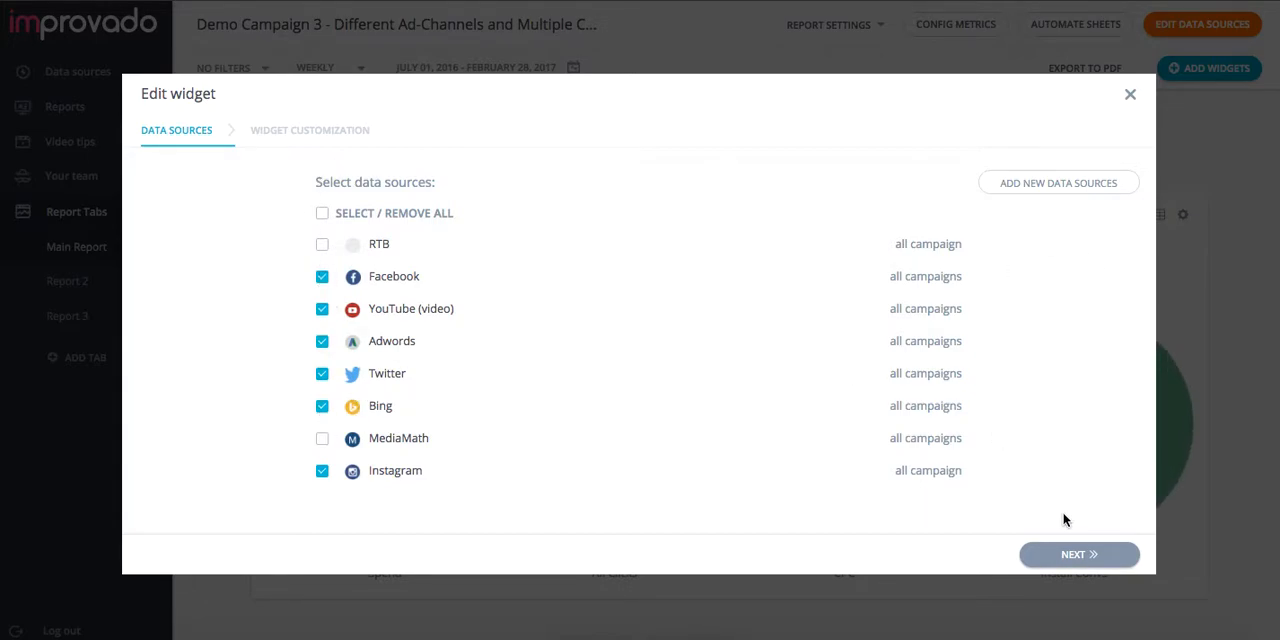
pyautogui.click(1042, 553)
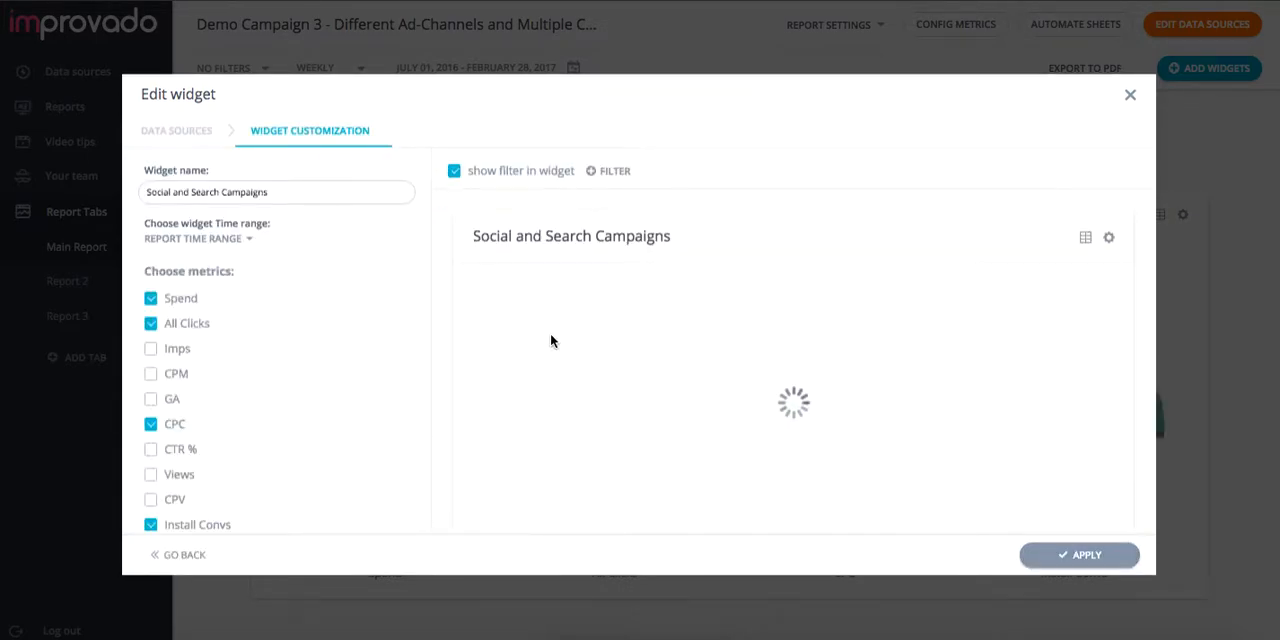
pyautogui.scroll(-2, 221, 357)
pyautogui.scroll(1, 221, 345)
pyautogui.click(250, 240)
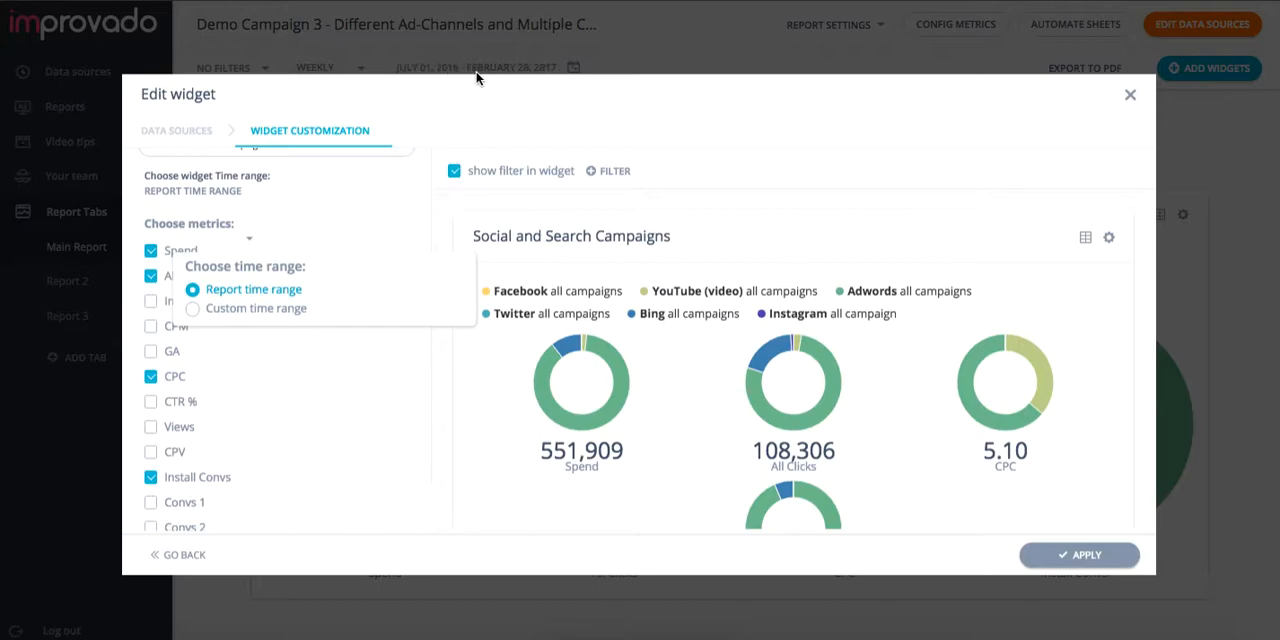
pyautogui.click(300, 307)
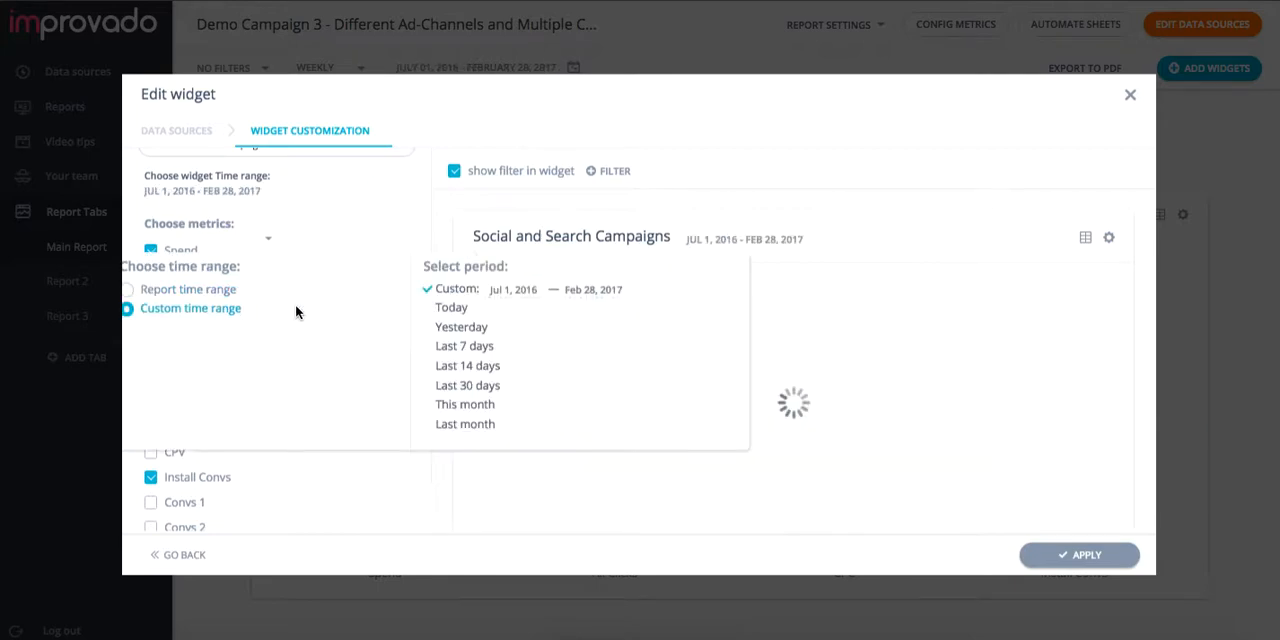
# Step: Set the start date of the widget's custom period to Jan 1, 2016
pyautogui.click(510, 289)
pyautogui.click(463, 146)
pyautogui.click(463, 146)
pyautogui.click(463, 146)
pyautogui.click(463, 146)
pyautogui.click(463, 146)
pyautogui.click(463, 146)
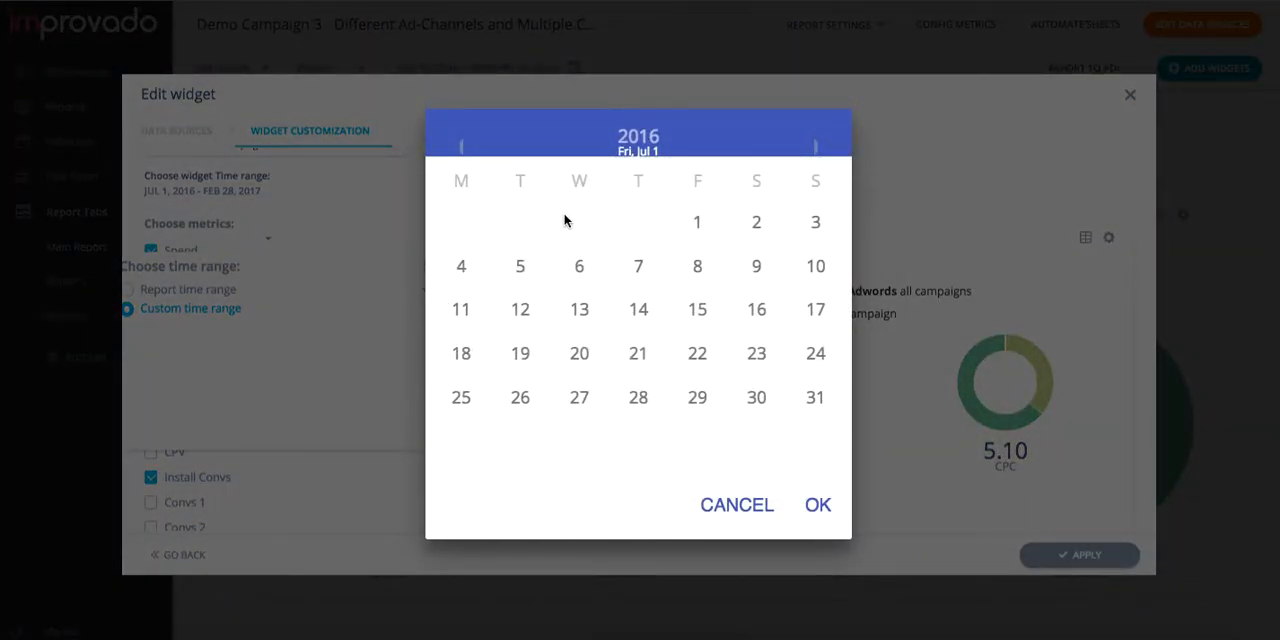
pyautogui.click(688, 222)
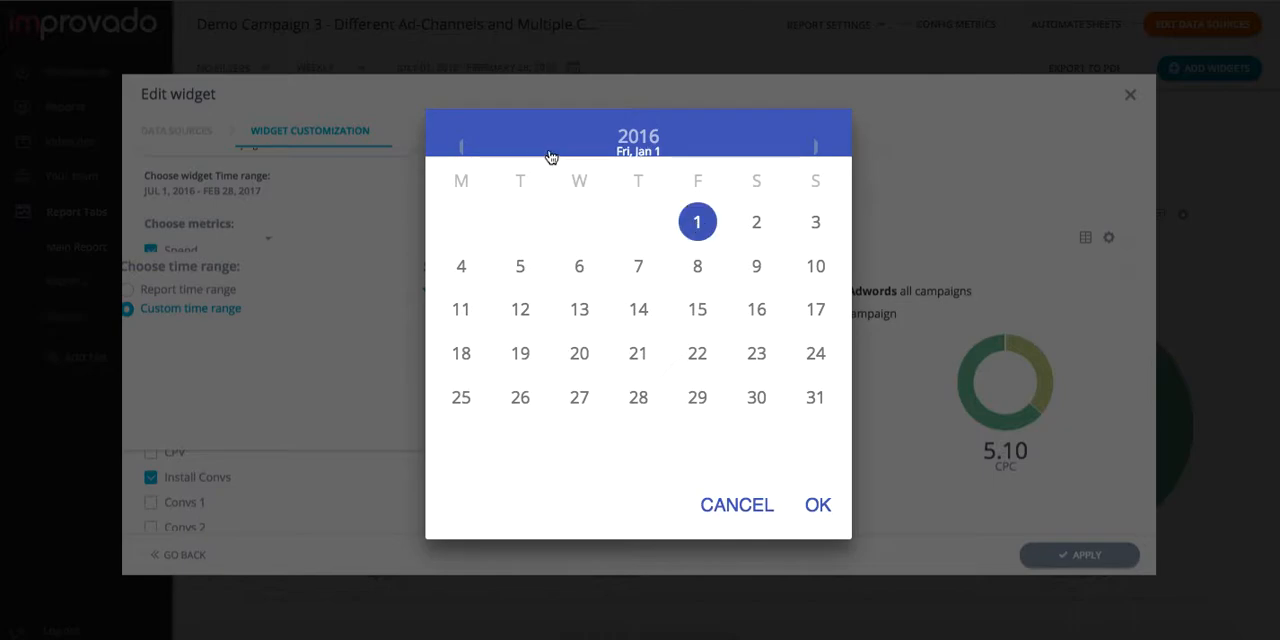
pyautogui.click(815, 513)
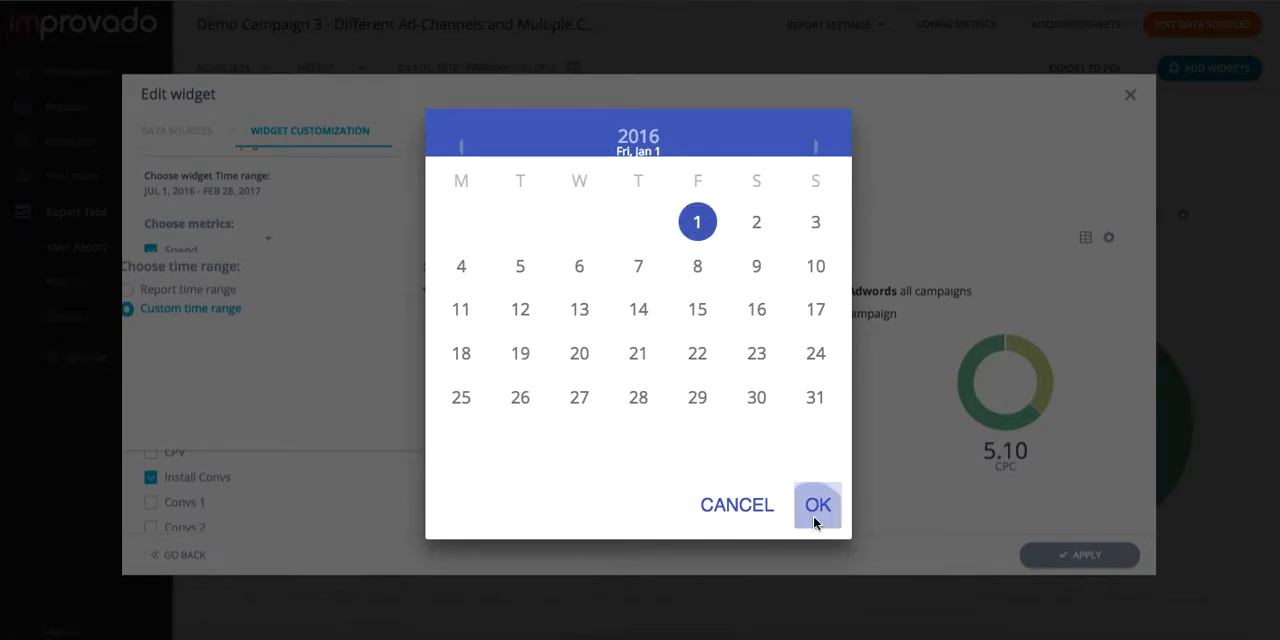
pyautogui.click(234, 190)
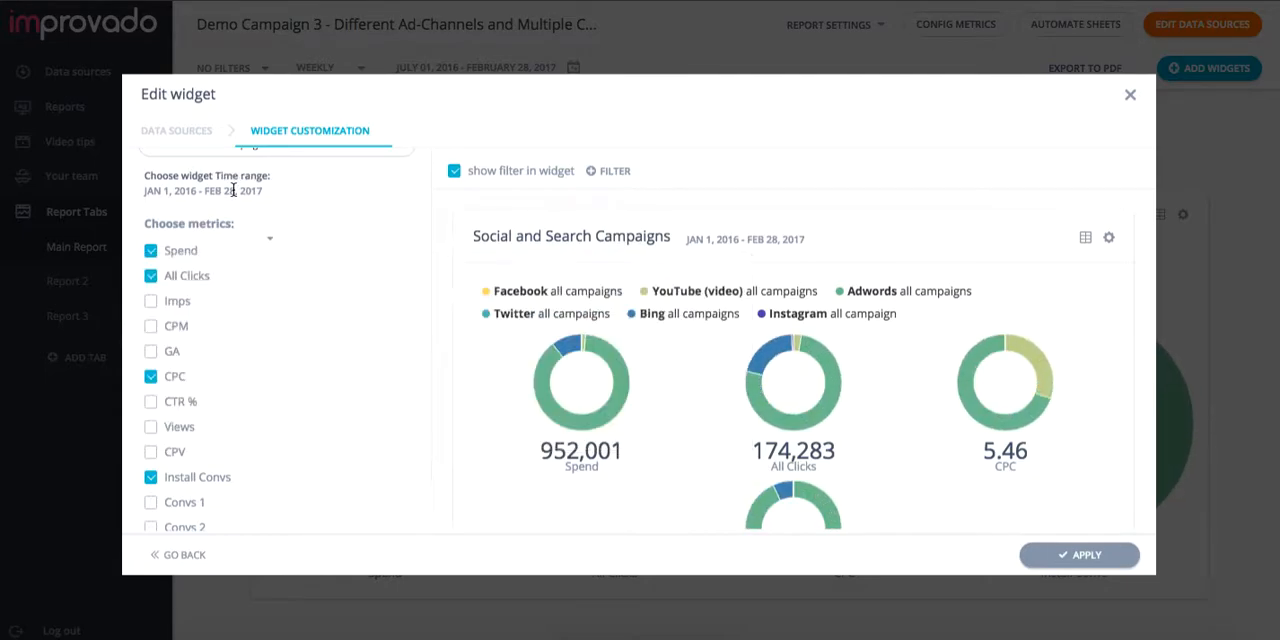
# Step: Set the end date of the widget's custom period to Dec 31, 2016
pyautogui.click(267, 239)
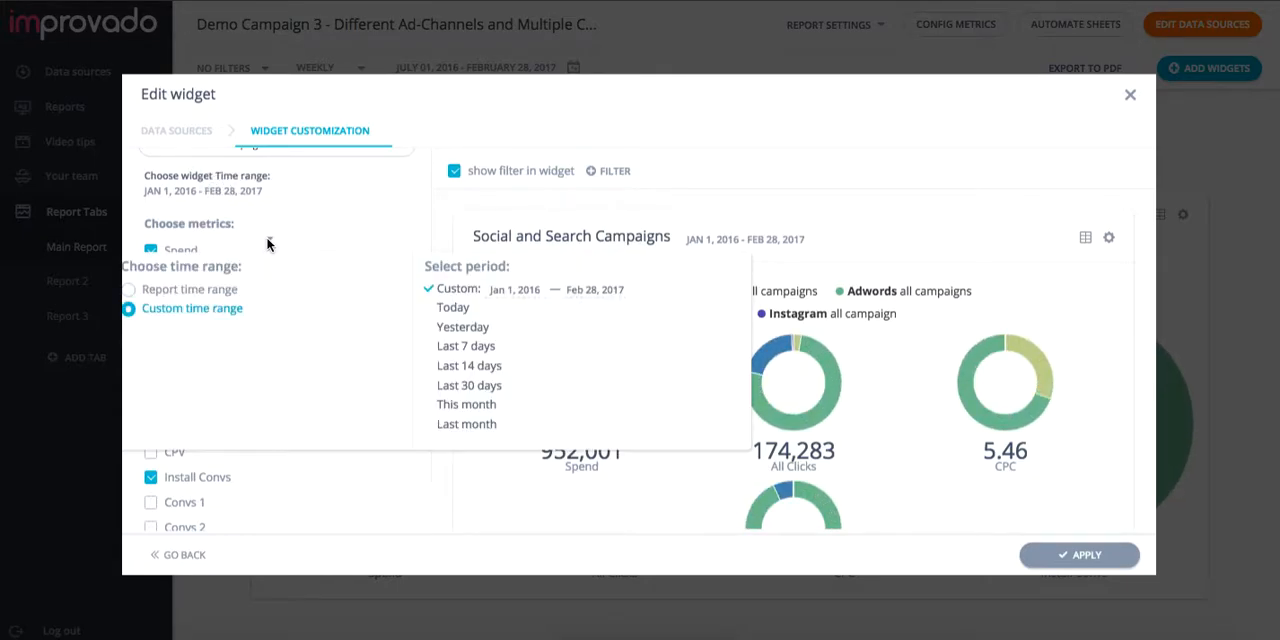
pyautogui.click(590, 292)
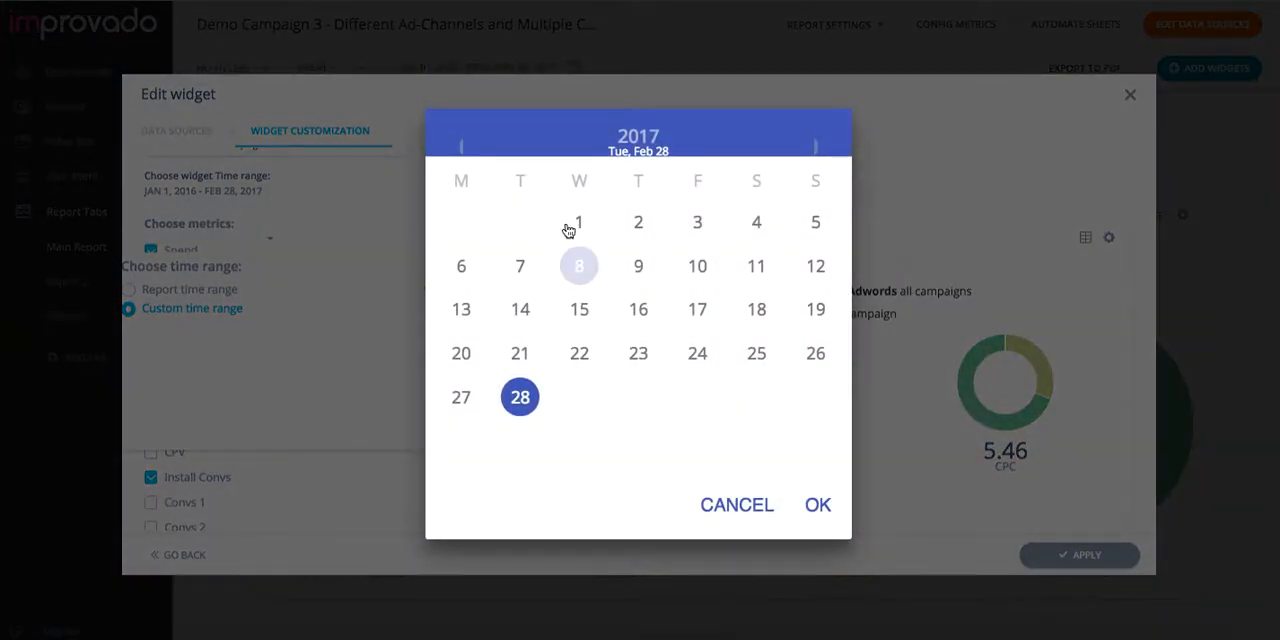
pyautogui.click(466, 148)
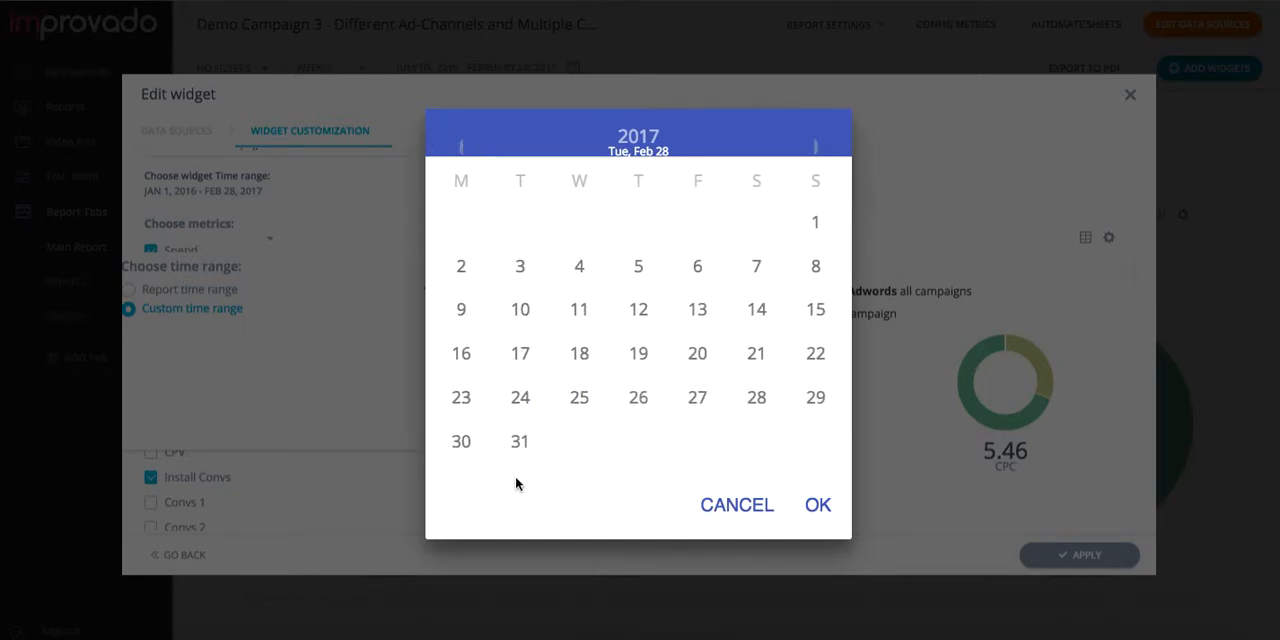
pyautogui.click(522, 447)
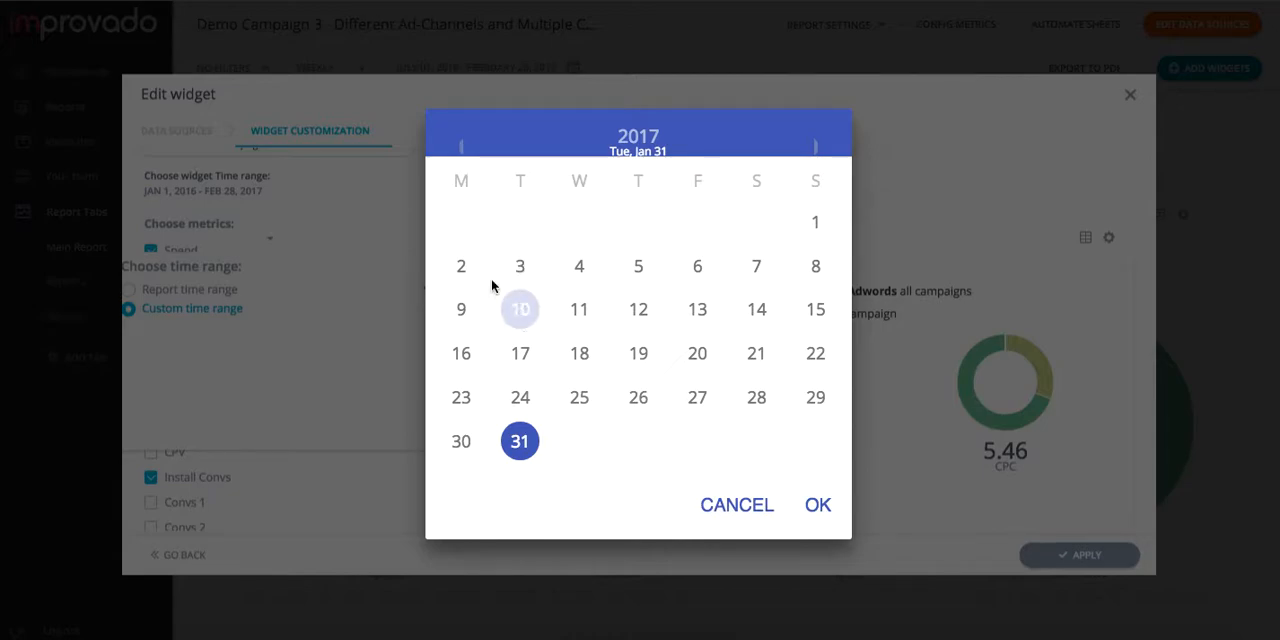
pyautogui.click(464, 150)
pyautogui.click(756, 403)
pyautogui.click(817, 500)
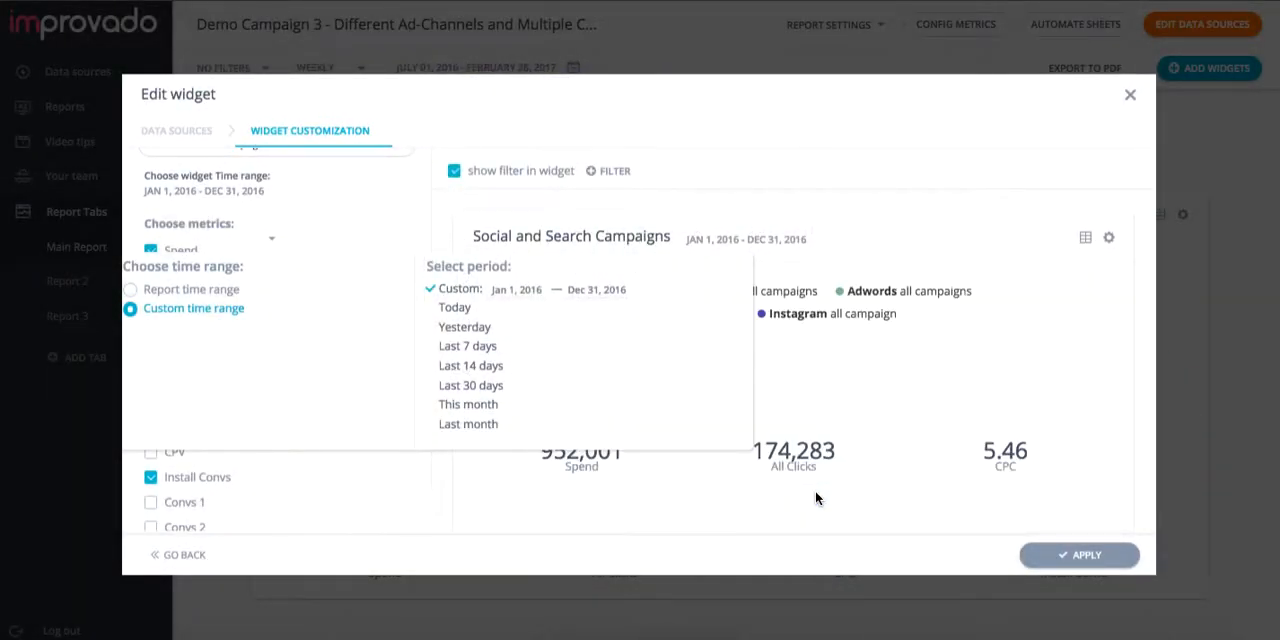
pyautogui.click(914, 195)
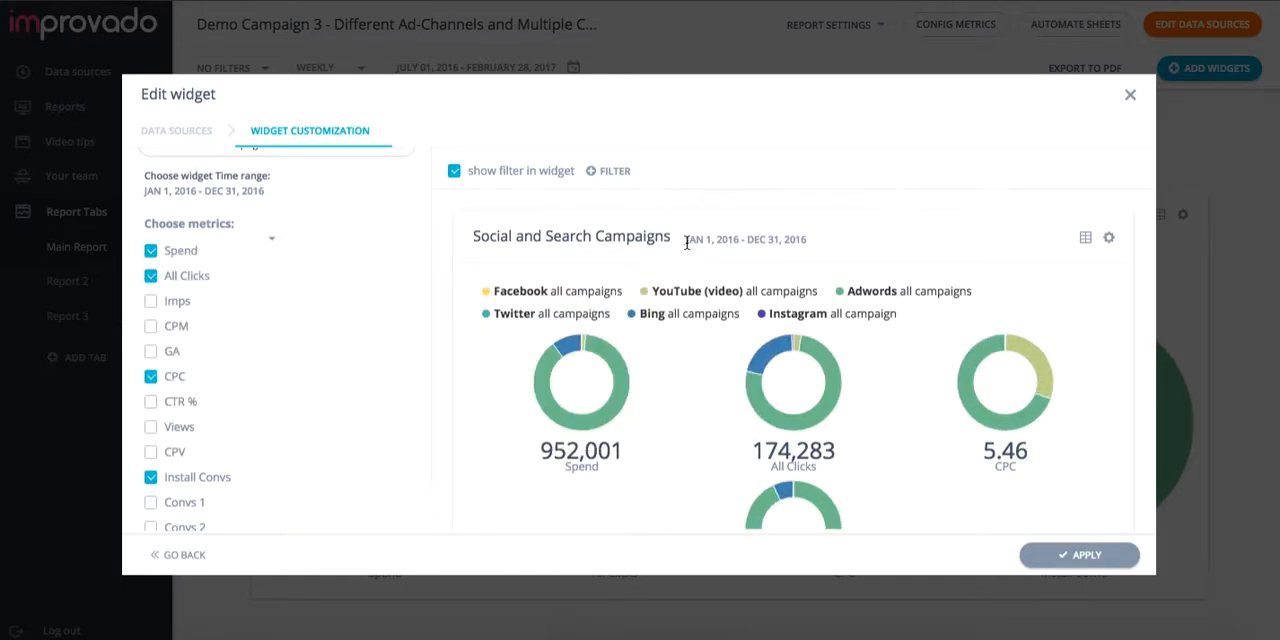
pyautogui.moveTo(689, 233); pyautogui.dragTo(834, 249)
pyautogui.click(831, 249)
# Step: Add a widget filter where Campaign Name contains the text "Brand" and apply the widget changes
pyautogui.click(593, 176)
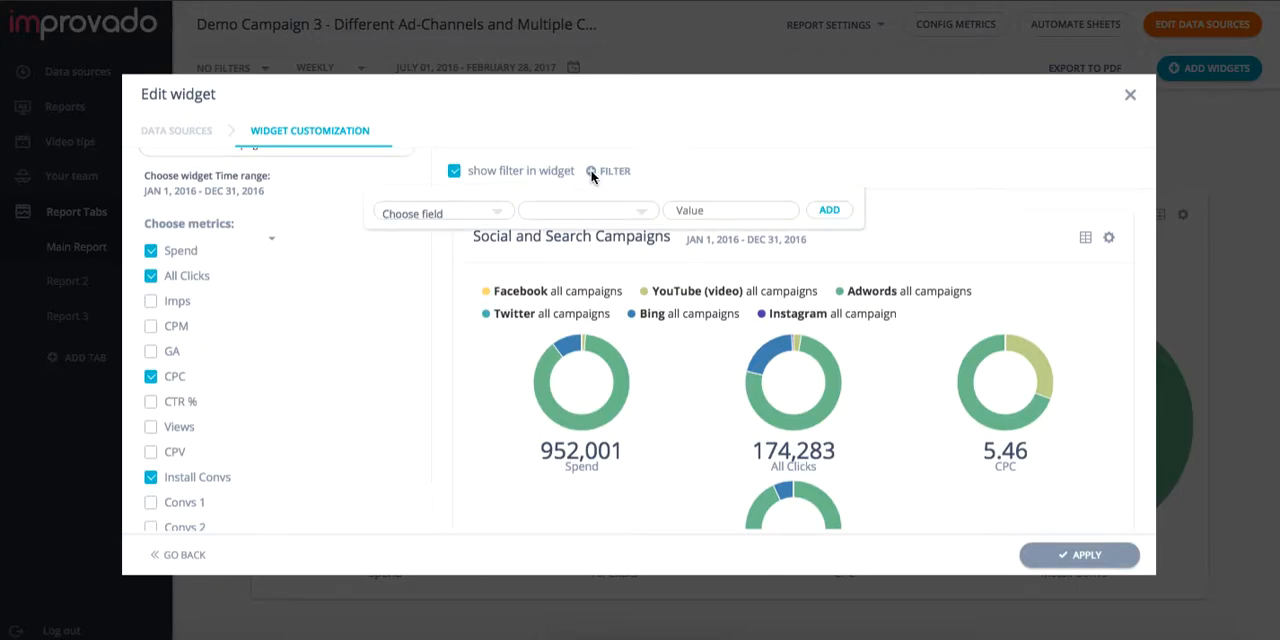
pyautogui.click(481, 213)
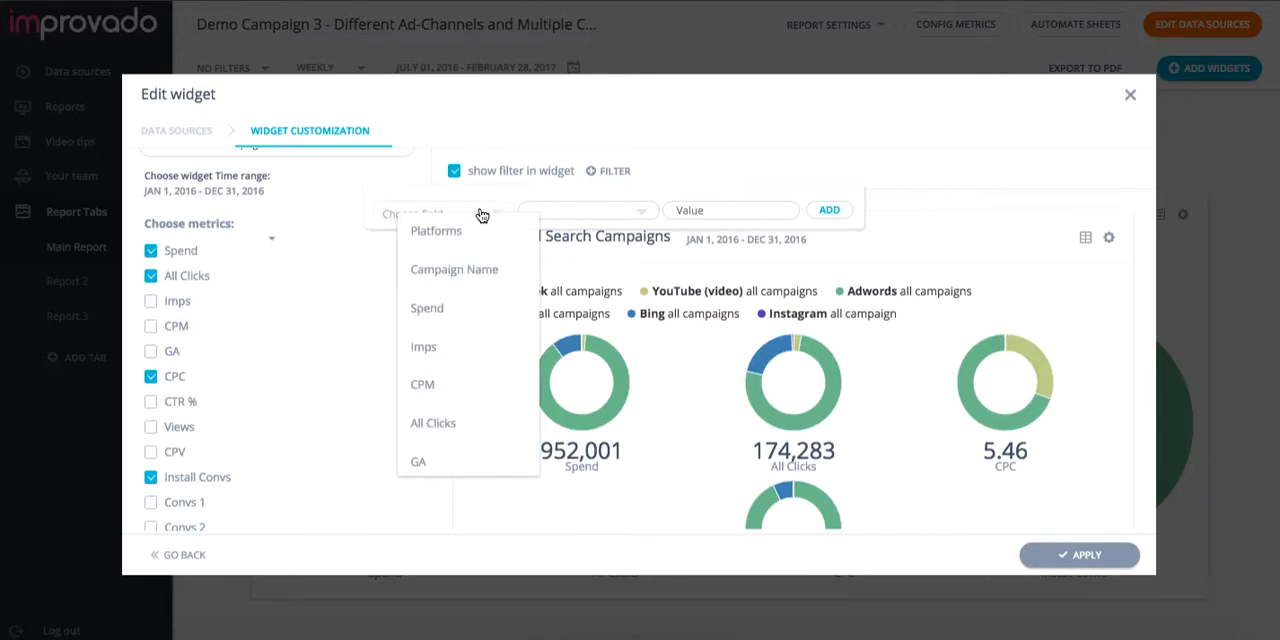
pyautogui.click(486, 271)
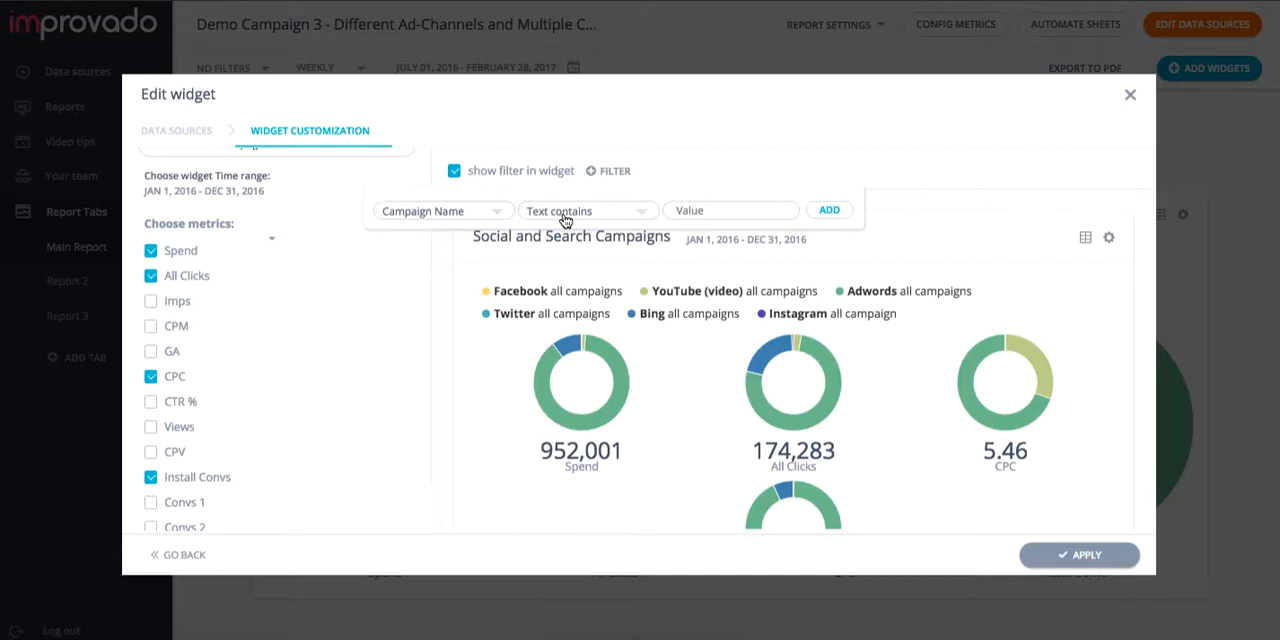
pyautogui.click(701, 207)
pyautogui.write('Br')
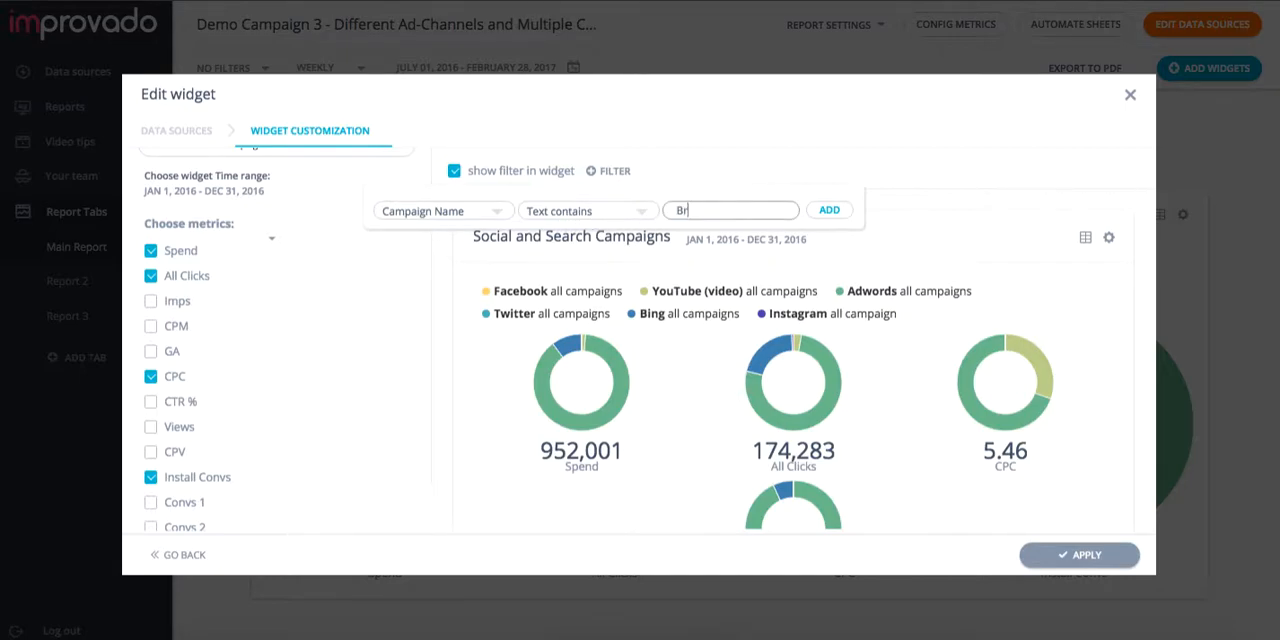
pyautogui.click(833, 214)
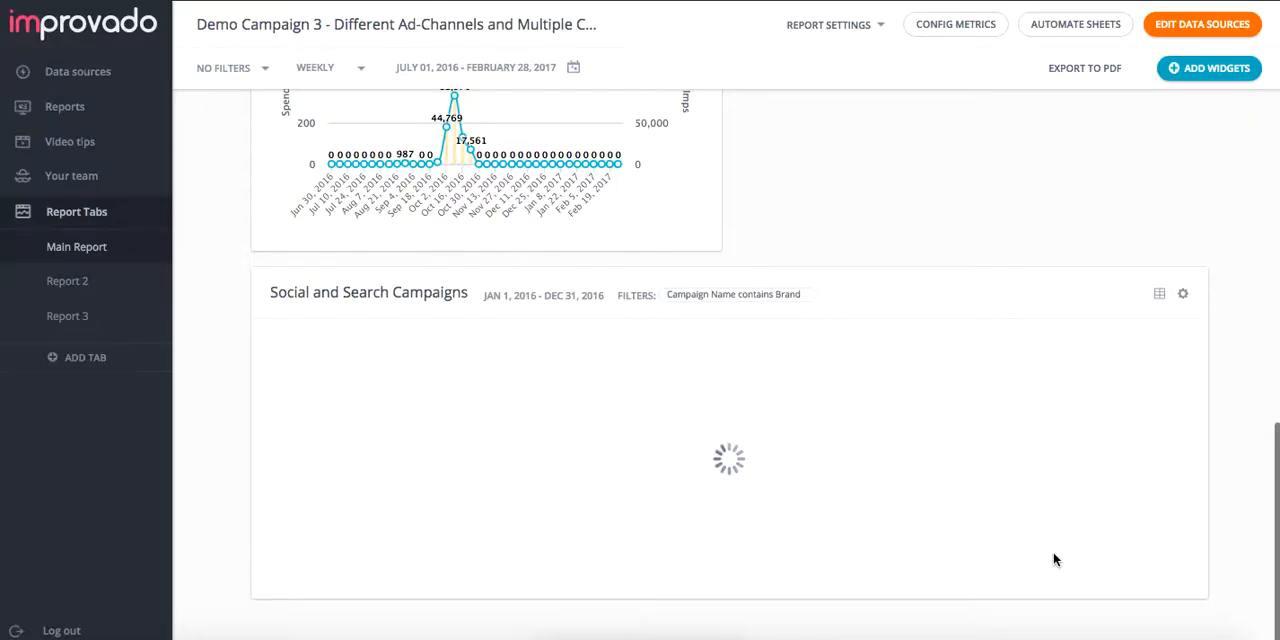
pyautogui.scroll(-1, 1054, 555)
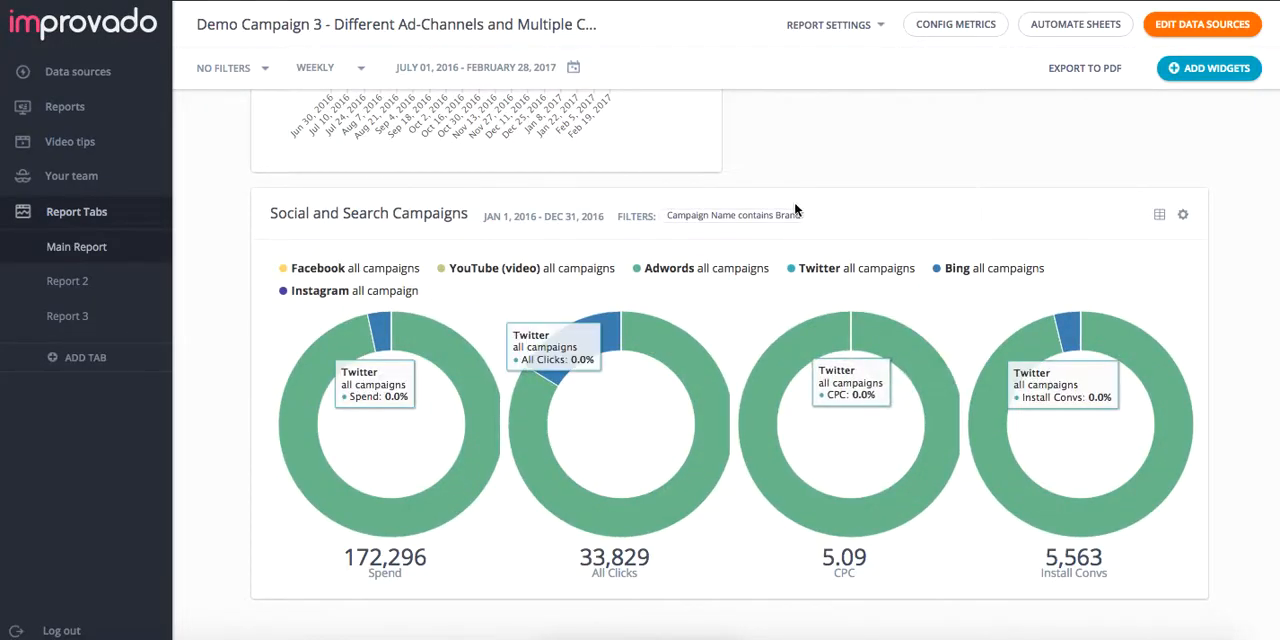